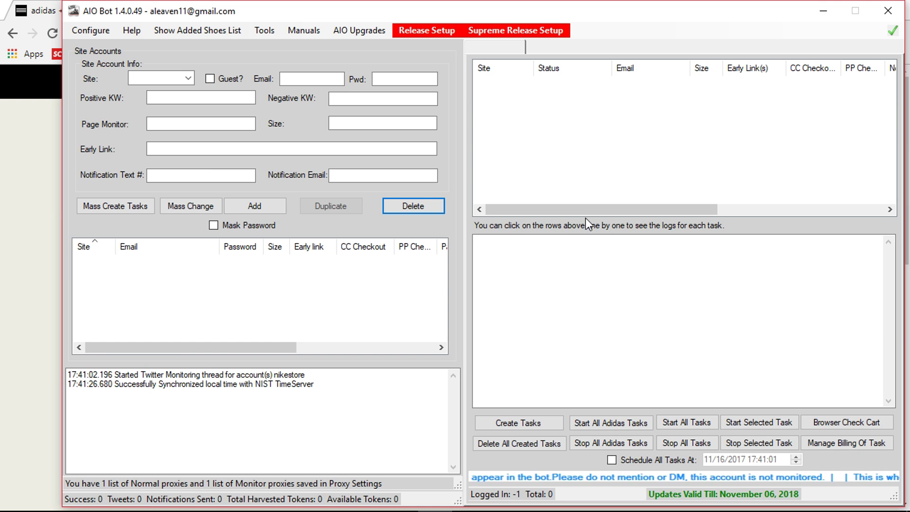
Switch to the Chrome window showing the YEEZY BOOST 350 V2 Semi Frozen Yellow release page.
{"action": "key", "text": "alt+Tab"}
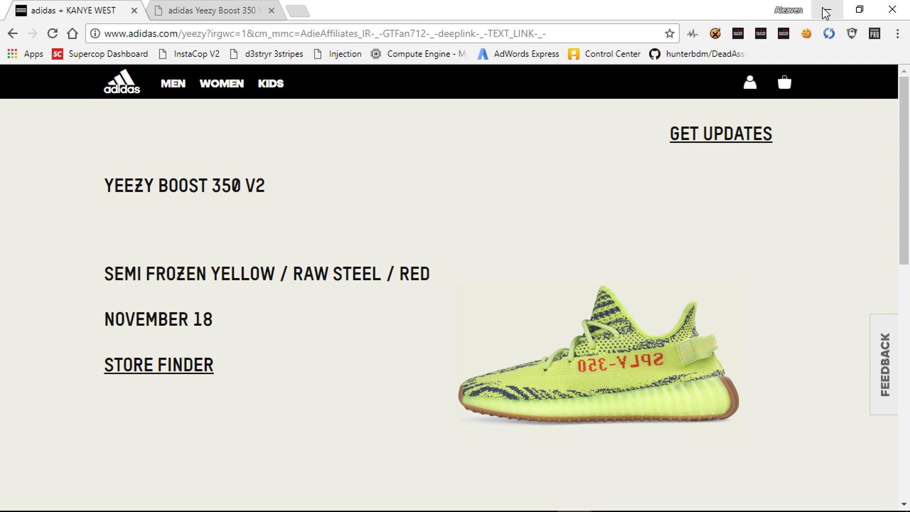
Restore the AIO Bot main window from the taskbar and open the Mass Create Tasks form.
{"action": "mouse_move", "coordinate": [550, 510]}
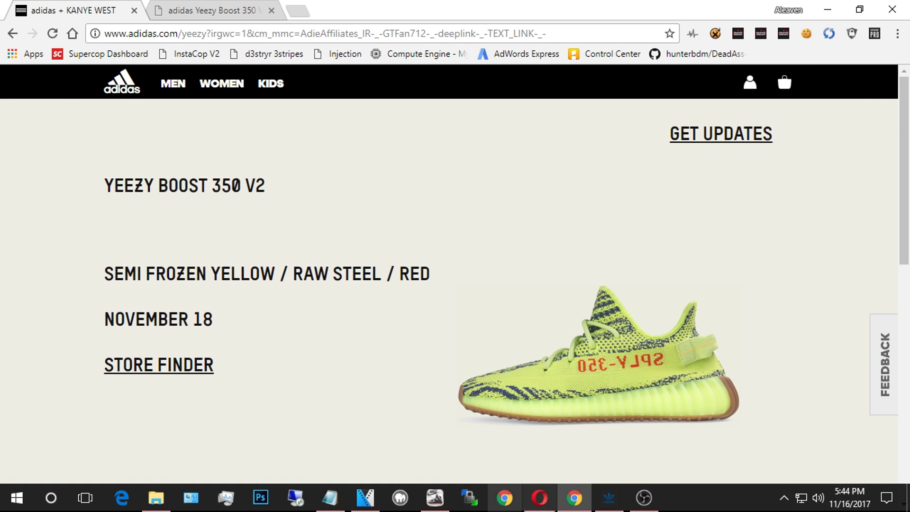
{"action": "mouse_move", "coordinate": [435, 497]}
{"action": "left_click", "coordinate": [440, 426]}
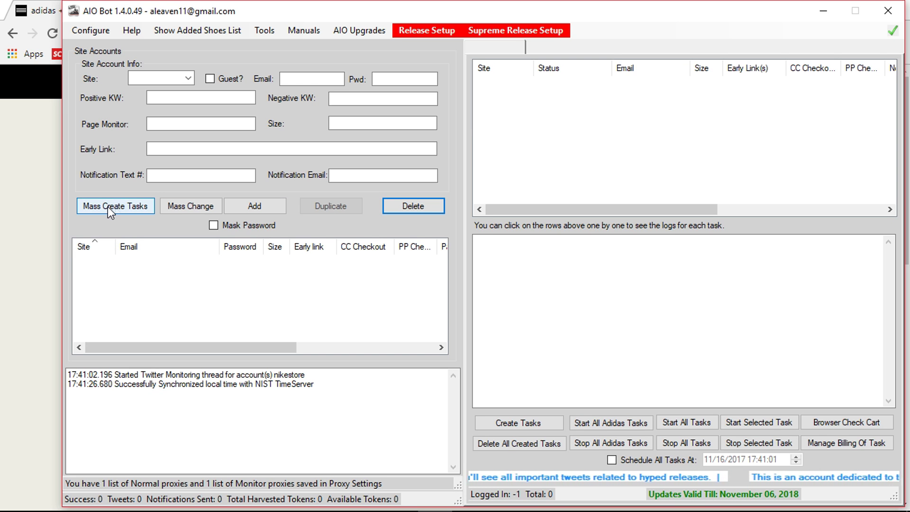
{"action": "left_click", "coordinate": [140, 213]}
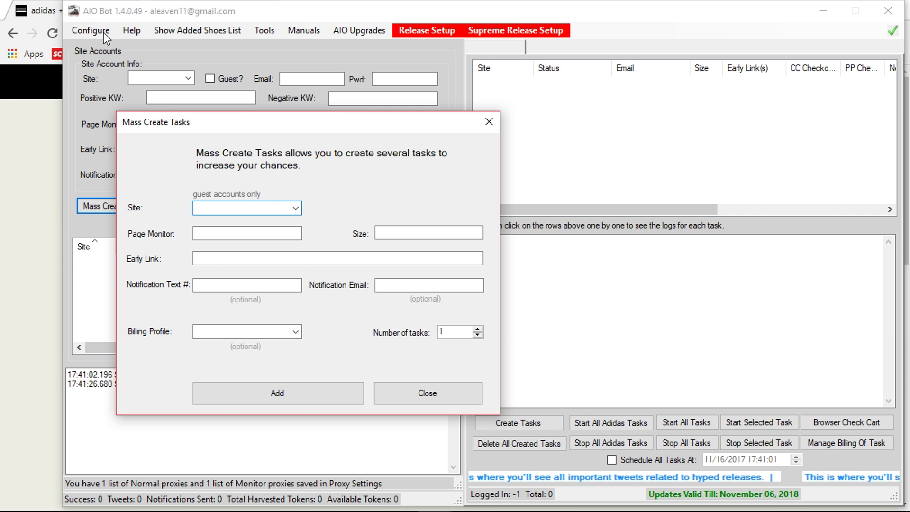
Add 60 Adidas guest tasks with early link B37572 and size 13.
{"action": "left_click", "coordinate": [295, 210]}
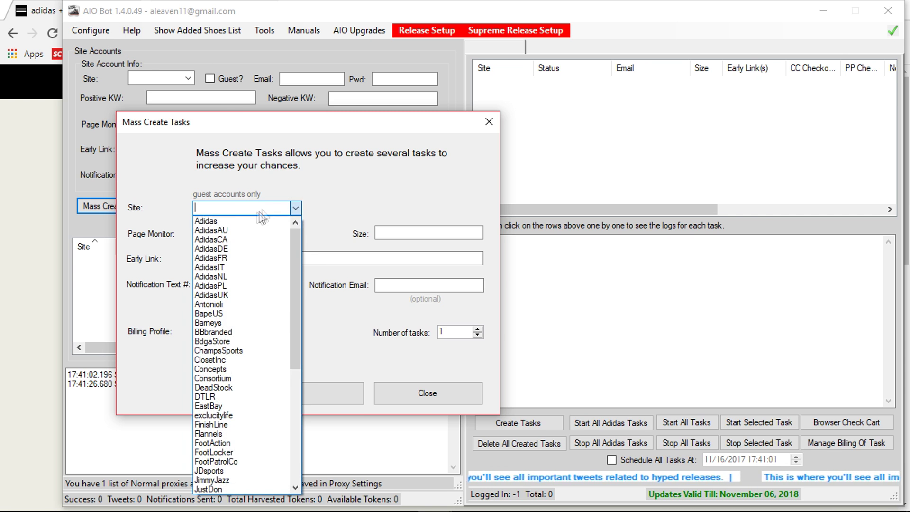
{"action": "left_click", "coordinate": [256, 219]}
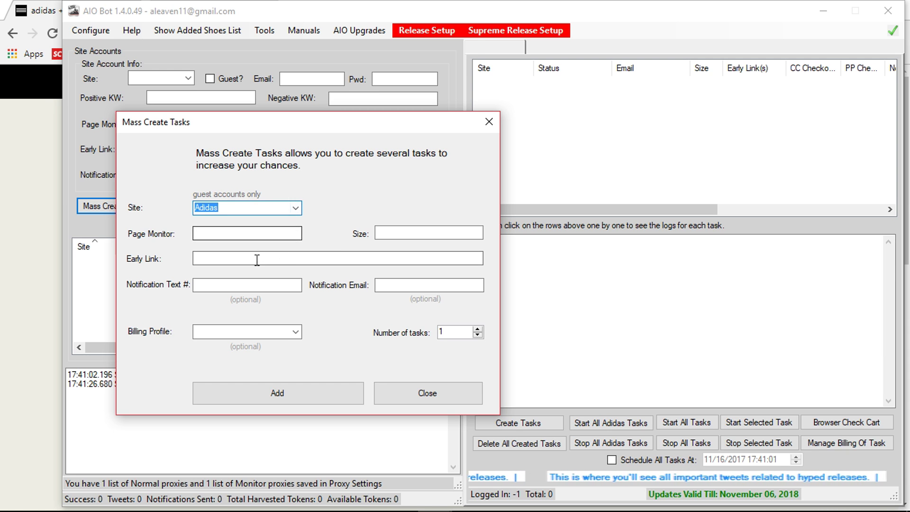
{"action": "left_click", "coordinate": [307, 259]}
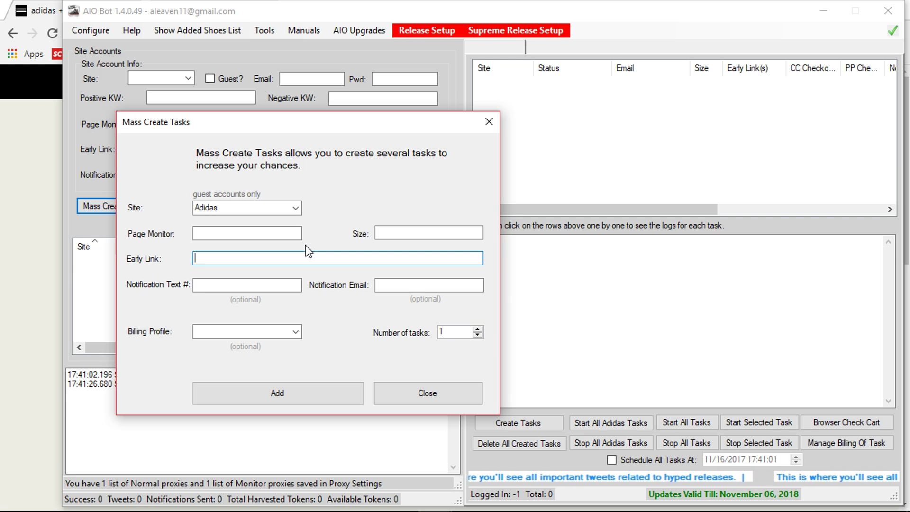
{"action": "type", "text": "B"}
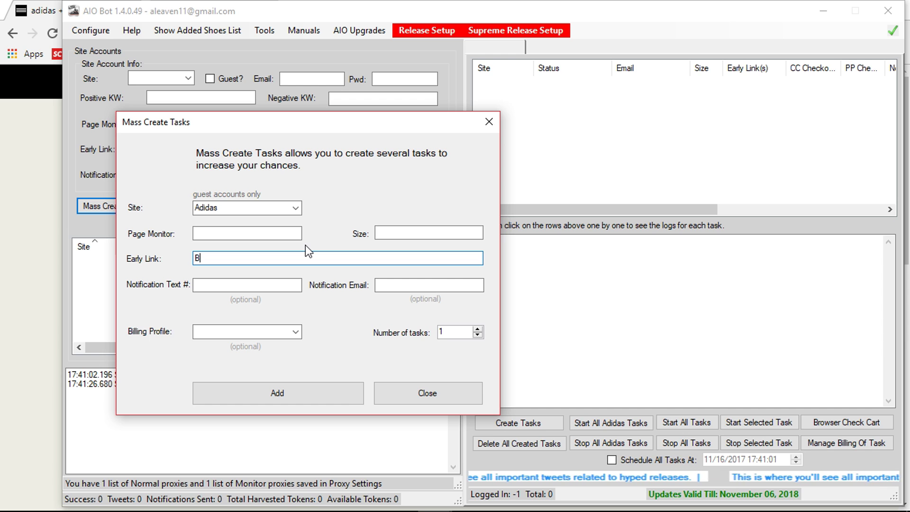
{"action": "type", "text": "3"}
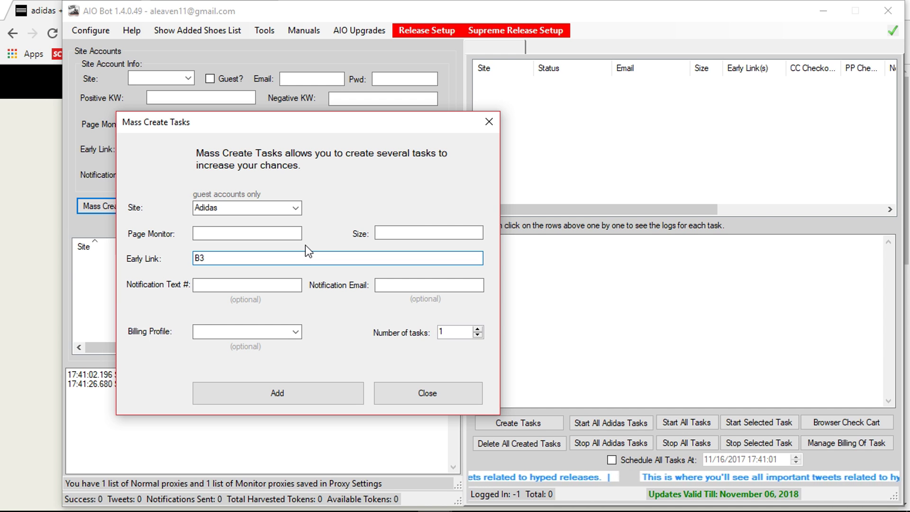
{"action": "type", "text": "757"}
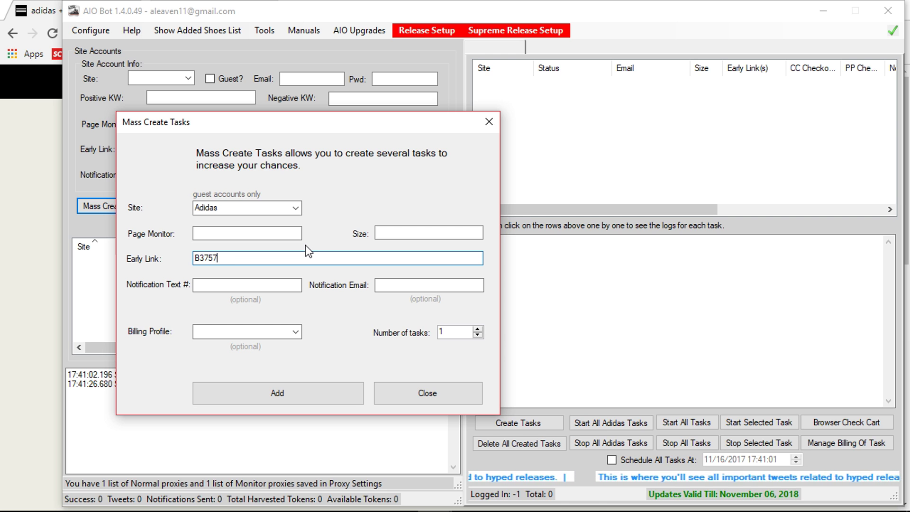
{"action": "type", "text": "2"}
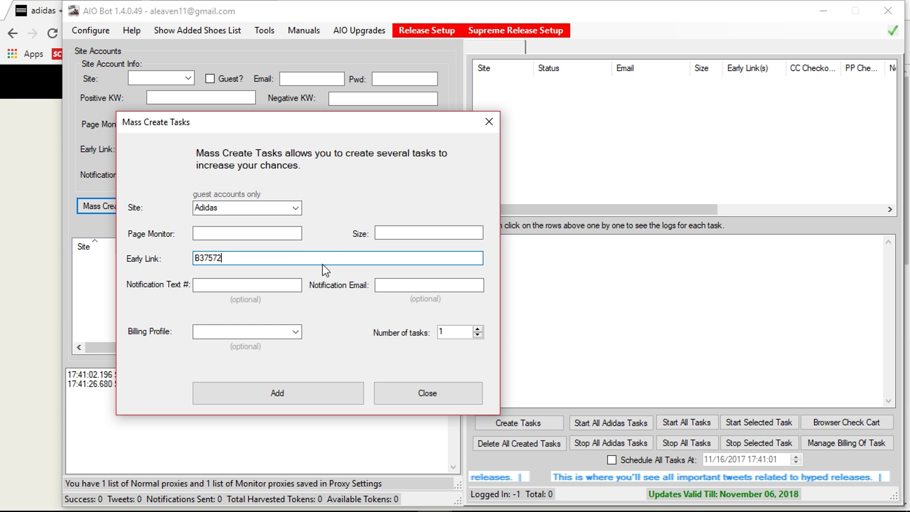
{"action": "left_click", "coordinate": [399, 232]}
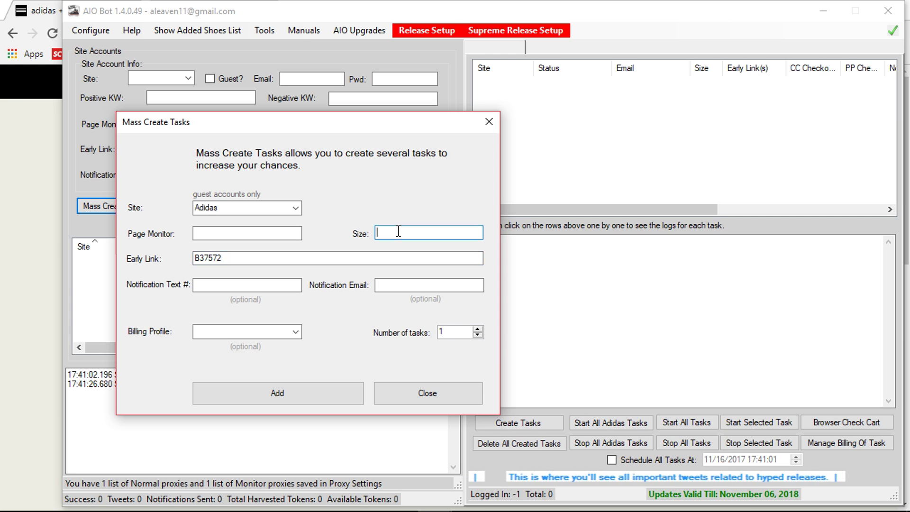
{"action": "type", "text": "13"}
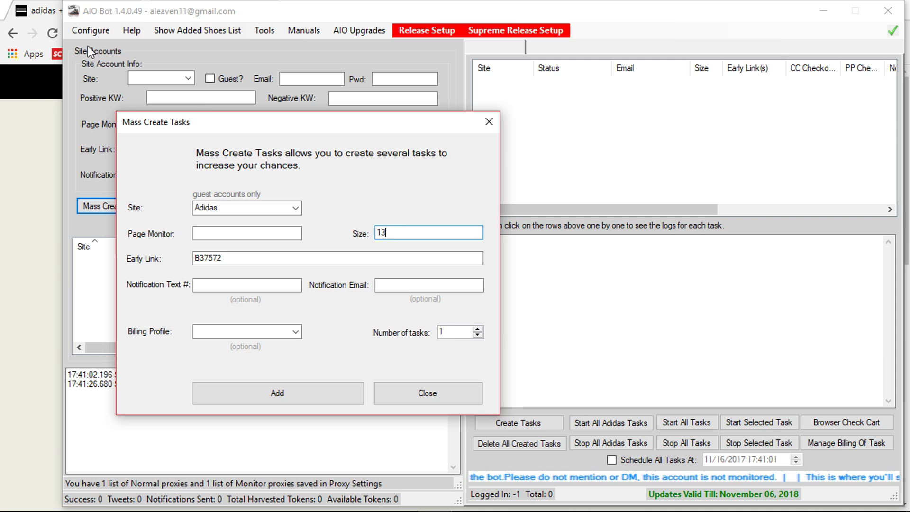
{"action": "double_click", "coordinate": [464, 332]}
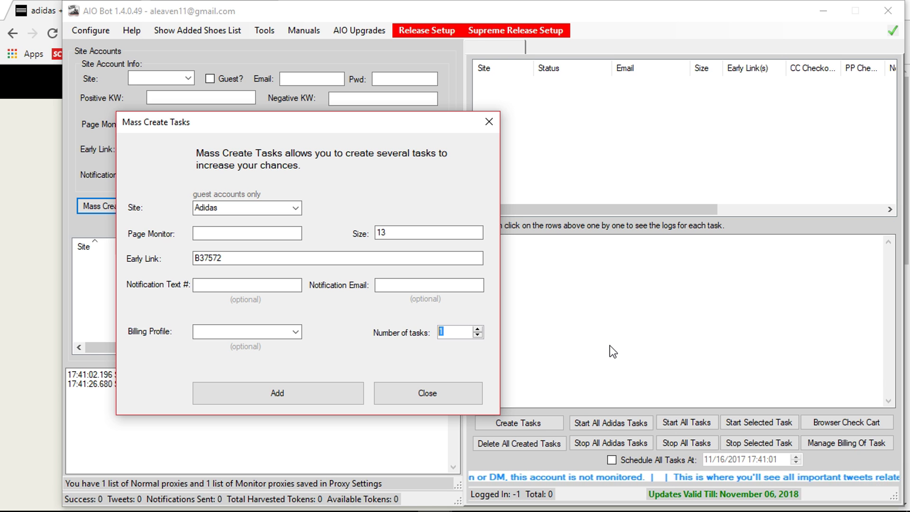
{"action": "type", "text": "60"}
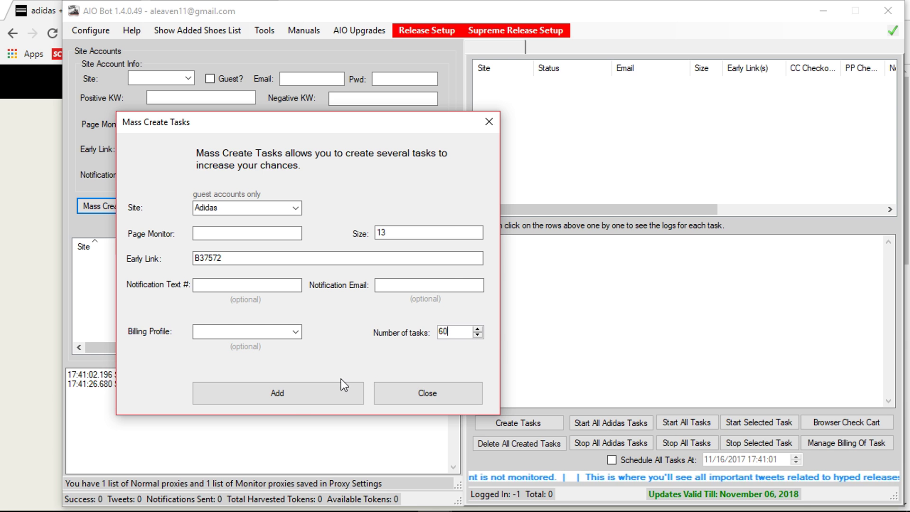
{"action": "left_click", "coordinate": [291, 394]}
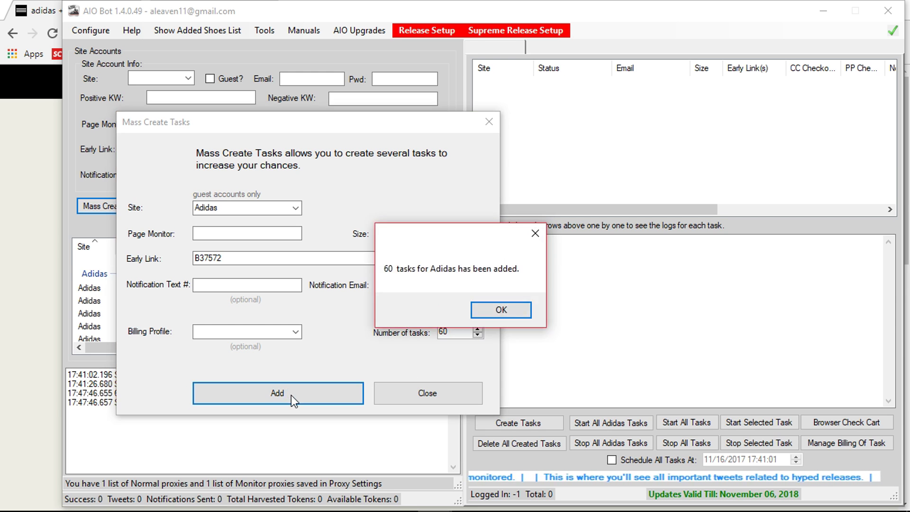
Add 40 more size-13 Adidas tasks using early link #waithmac instead of B37572.
{"action": "left_click", "coordinate": [518, 312]}
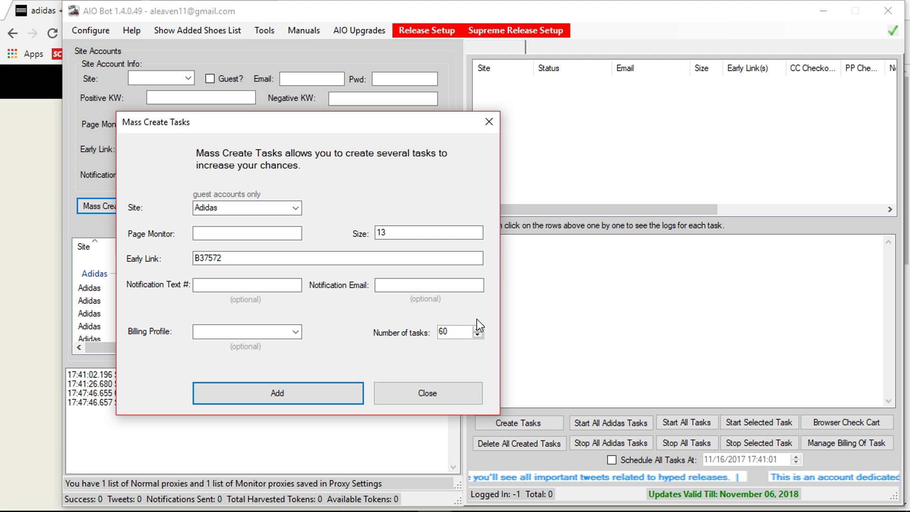
{"action": "left_click", "coordinate": [231, 258]}
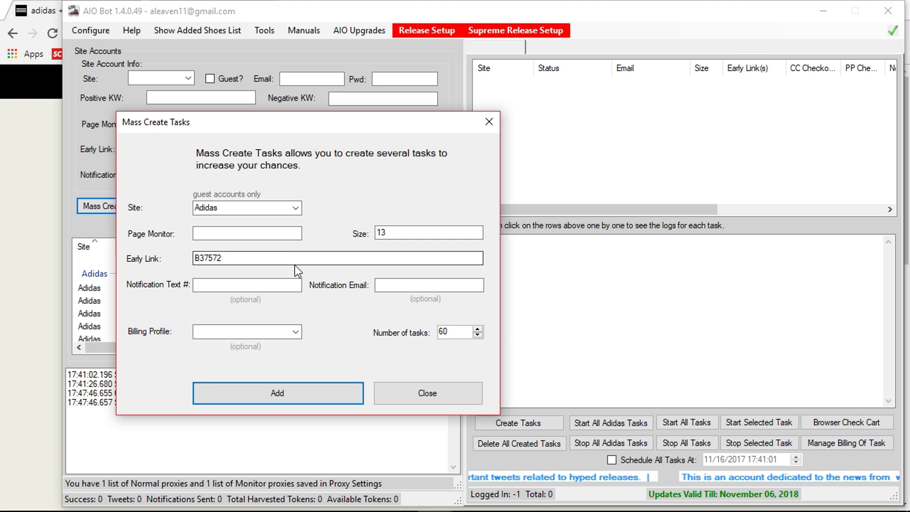
{"action": "left_click_drag", "start_coordinate": [284, 258], "coordinate": [151, 259]}
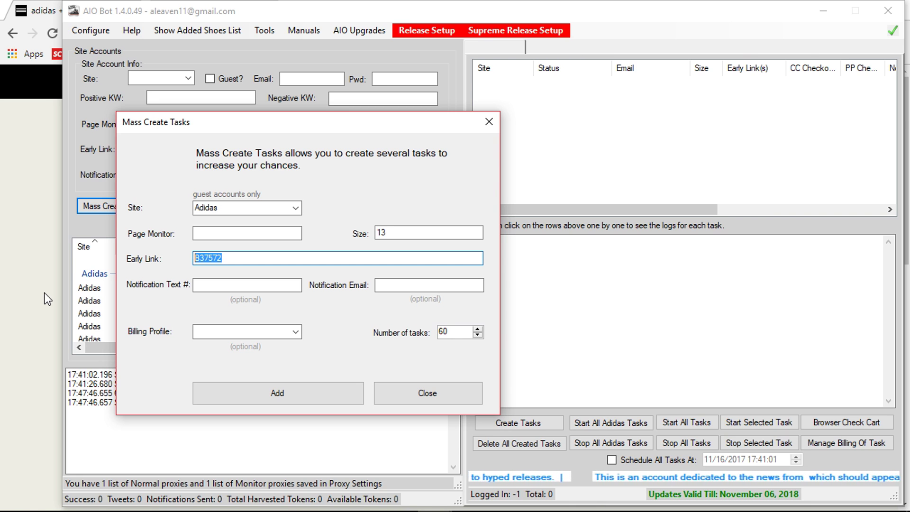
{"action": "type", "text": "#"}
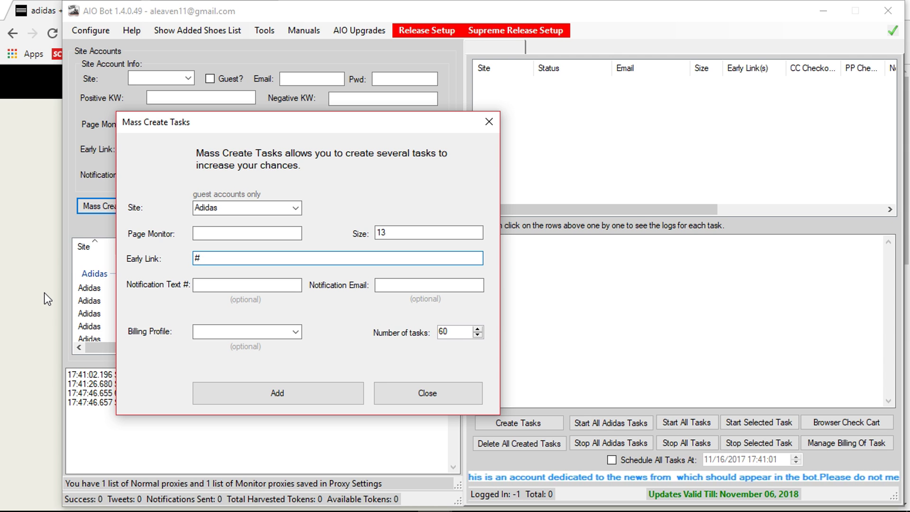
{"action": "type", "text": "wait"}
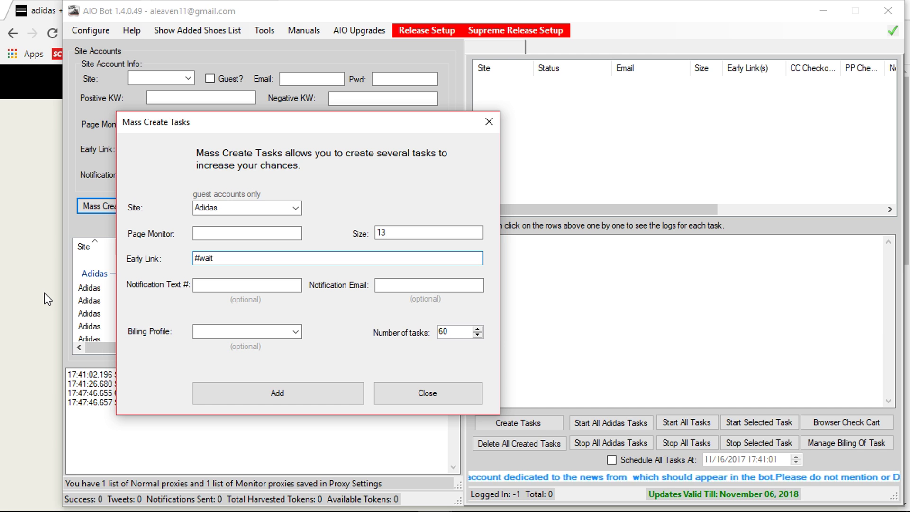
{"action": "type", "text": "hmac"}
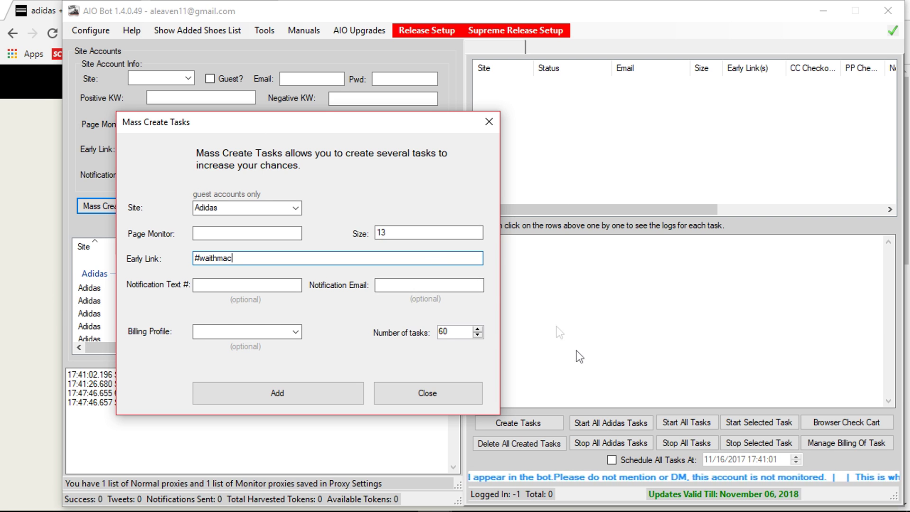
{"action": "double_click", "coordinate": [465, 334]}
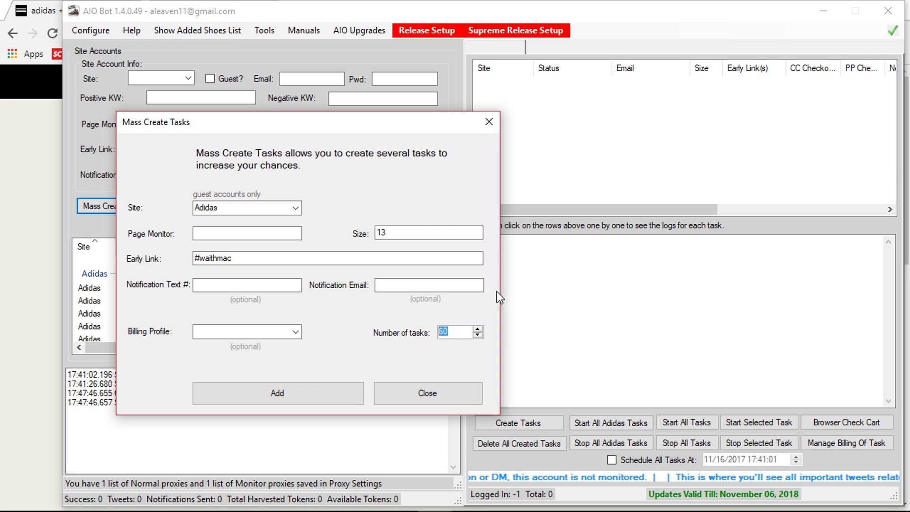
{"action": "type", "text": "40"}
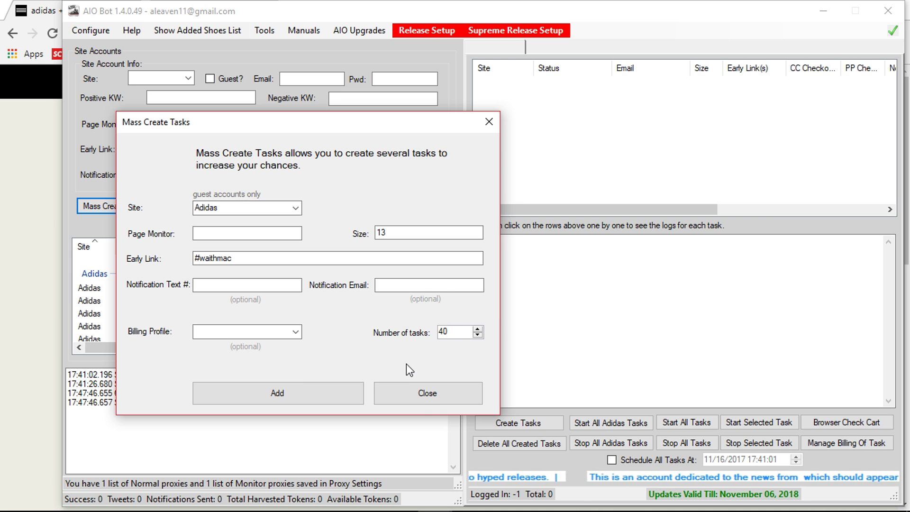
{"action": "left_click", "coordinate": [311, 396]}
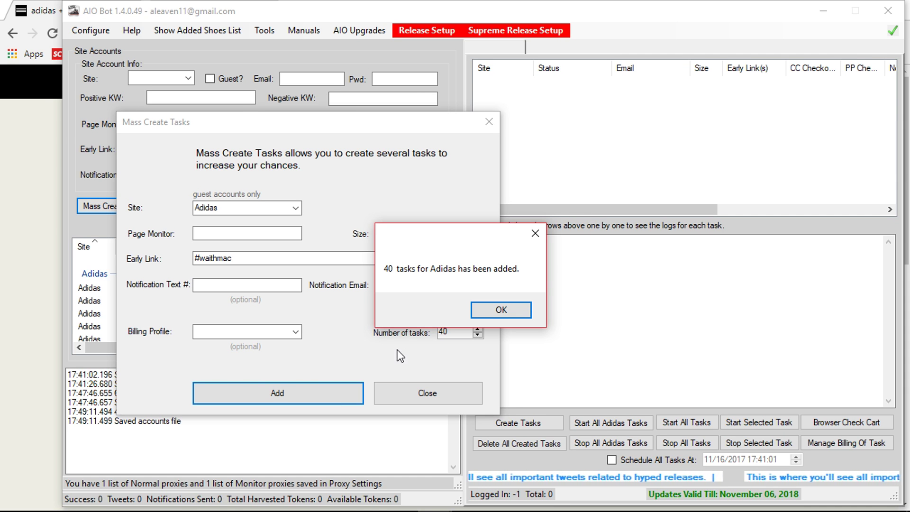
{"action": "left_click", "coordinate": [495, 310]}
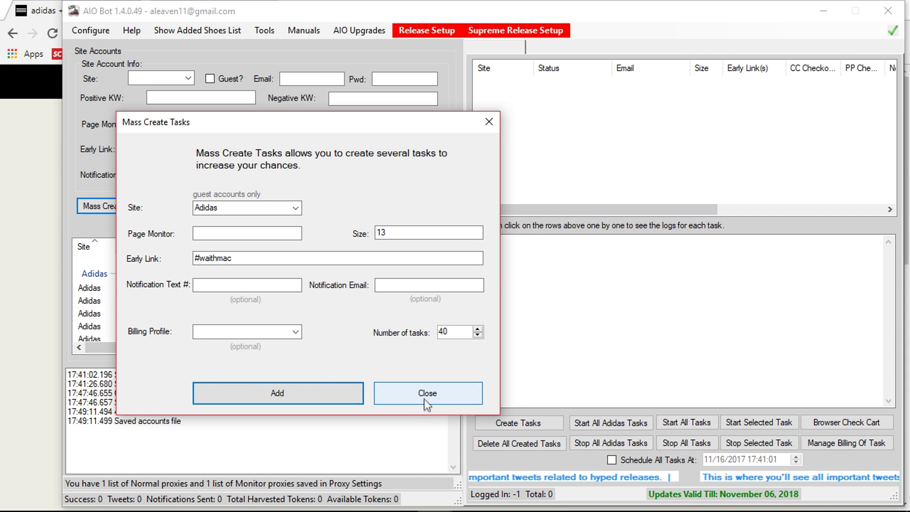
Close the bulk form and turn the guest accounts into 100 idle running tasks.
{"action": "left_click", "coordinate": [425, 400]}
{"action": "scroll", "coordinate": [212, 314], "scroll_direction": "down", "scroll_amount": 3}
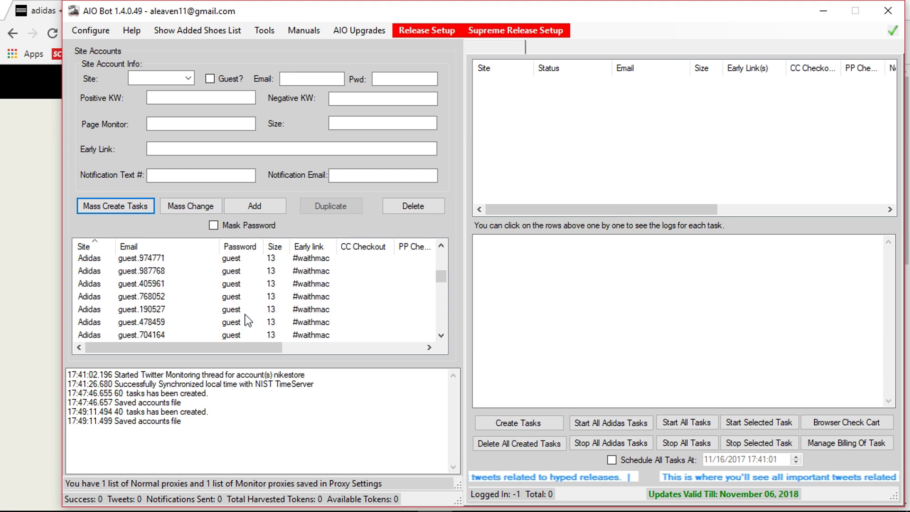
{"action": "scroll", "coordinate": [293, 316], "scroll_direction": "down", "scroll_amount": 7}
{"action": "scroll", "coordinate": [405, 312], "scroll_direction": "up", "scroll_amount": 6}
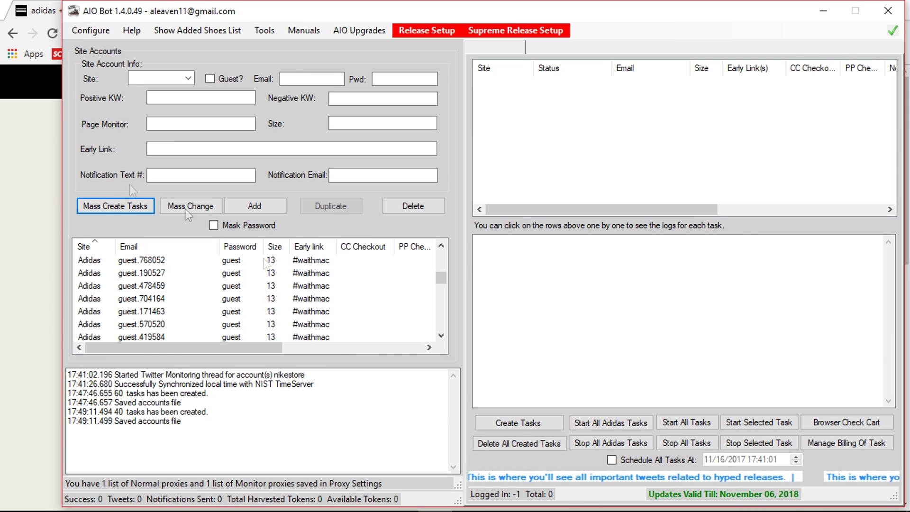
{"action": "left_click", "coordinate": [522, 425]}
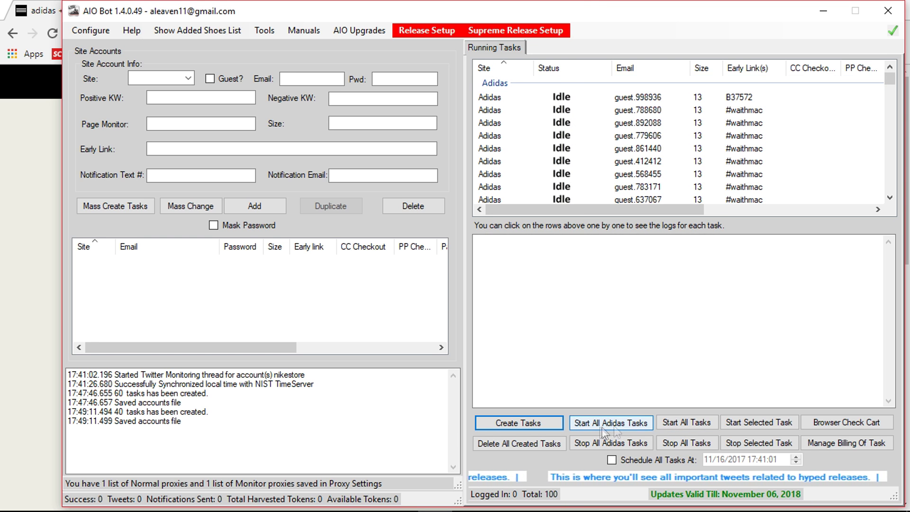
Launch the Adidas Hmac Destroyer, replace PID CP9654 with B37572, and choose random refresh.
{"action": "left_click", "coordinate": [265, 31]}
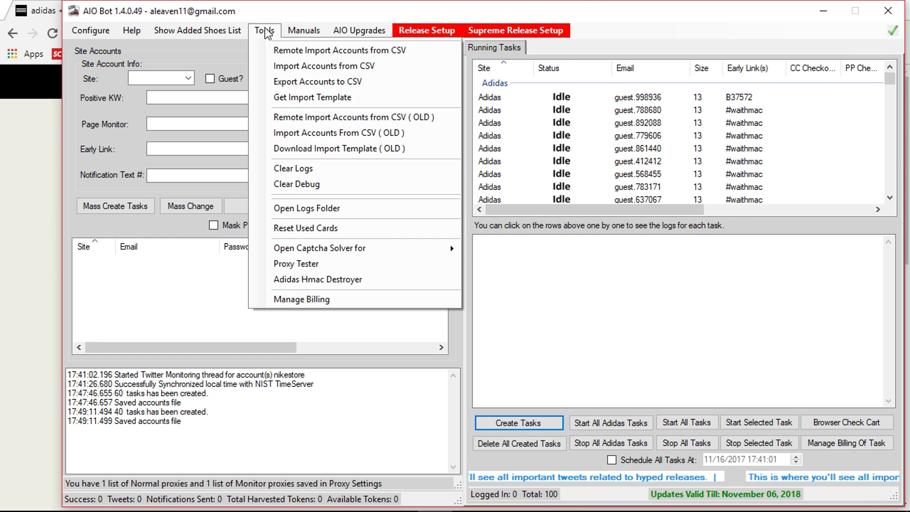
{"action": "left_click", "coordinate": [334, 281]}
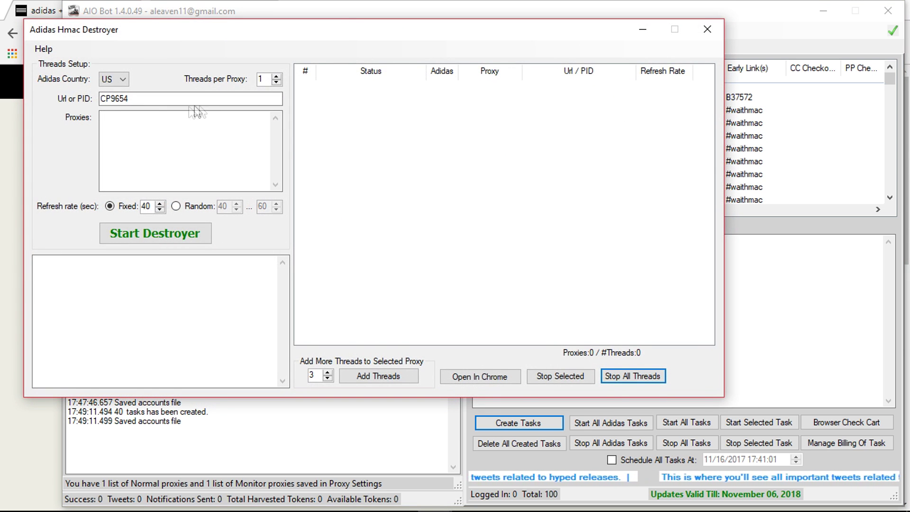
{"action": "double_click", "coordinate": [162, 98]}
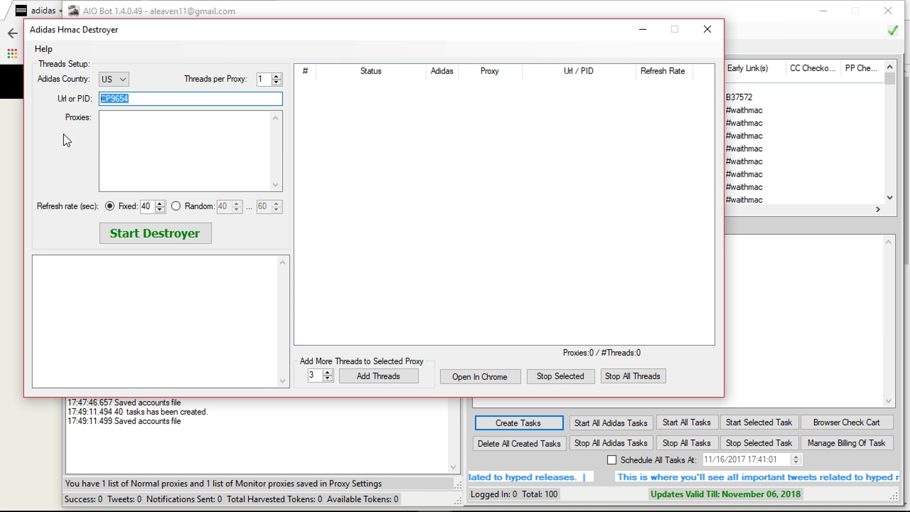
{"action": "type", "text": "B"}
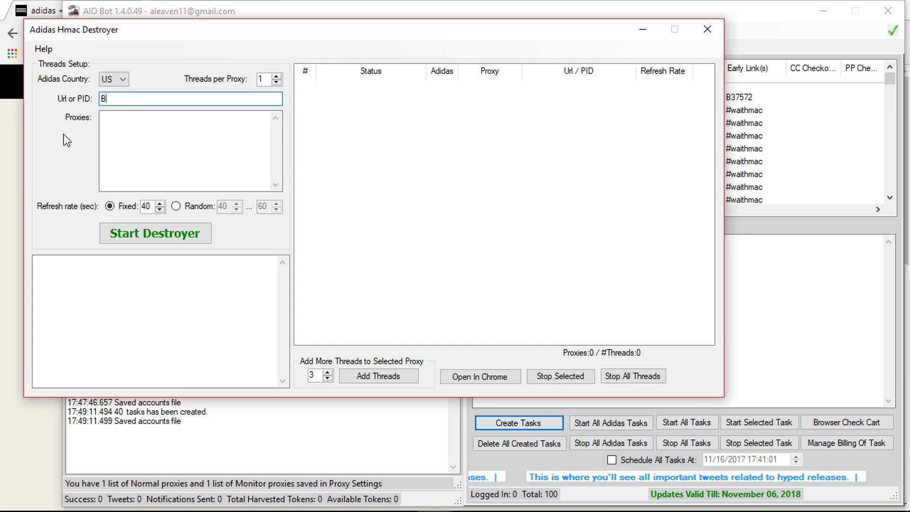
{"action": "type", "text": "37"}
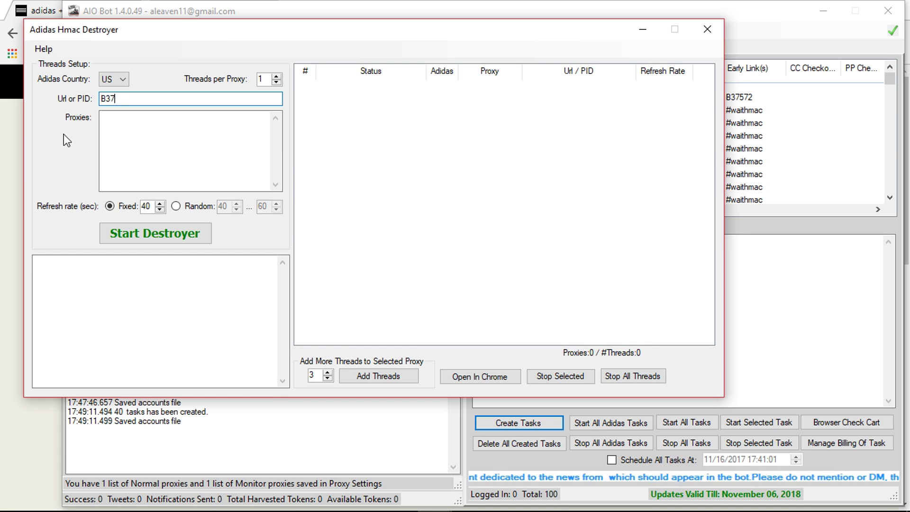
{"action": "type", "text": "5"}
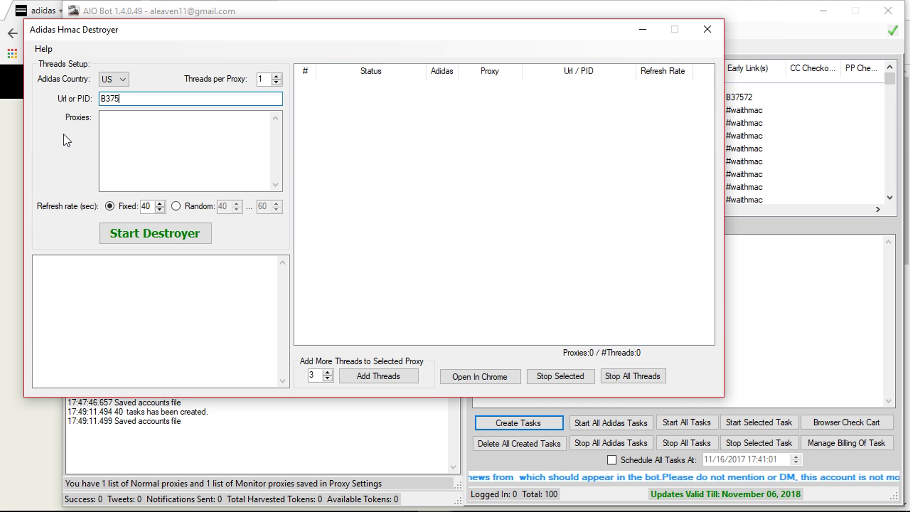
{"action": "type", "text": "72"}
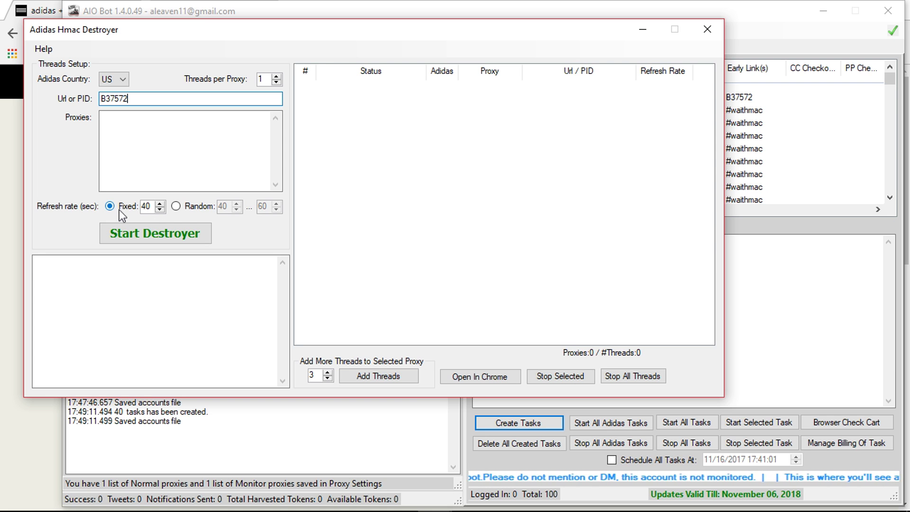
{"action": "left_click", "coordinate": [176, 207]}
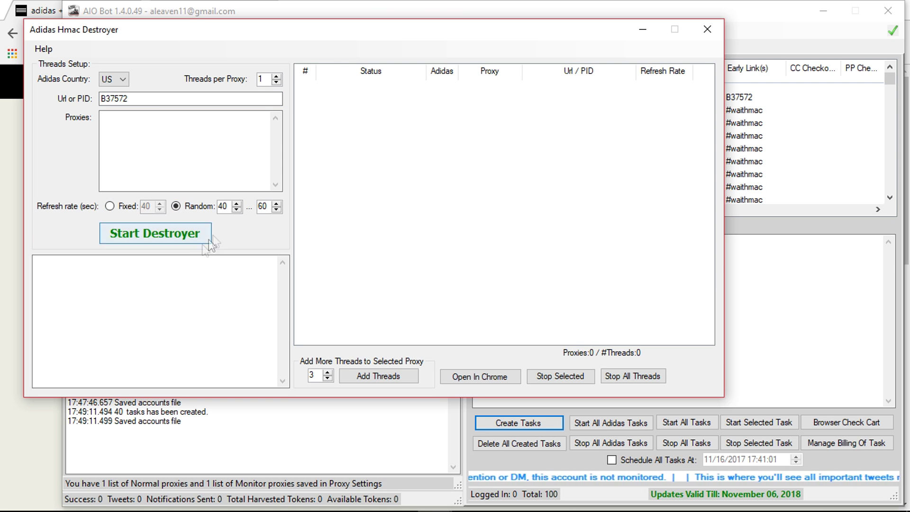
Lower the random refresh minimum to 35, leave the proxy list empty, and return to the main window.
{"action": "double_click", "coordinate": [225, 207]}
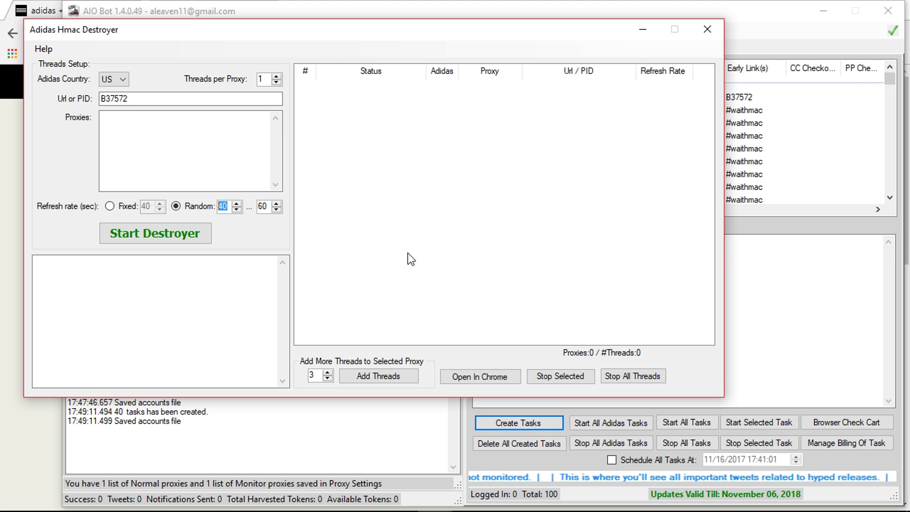
{"action": "type", "text": "35"}
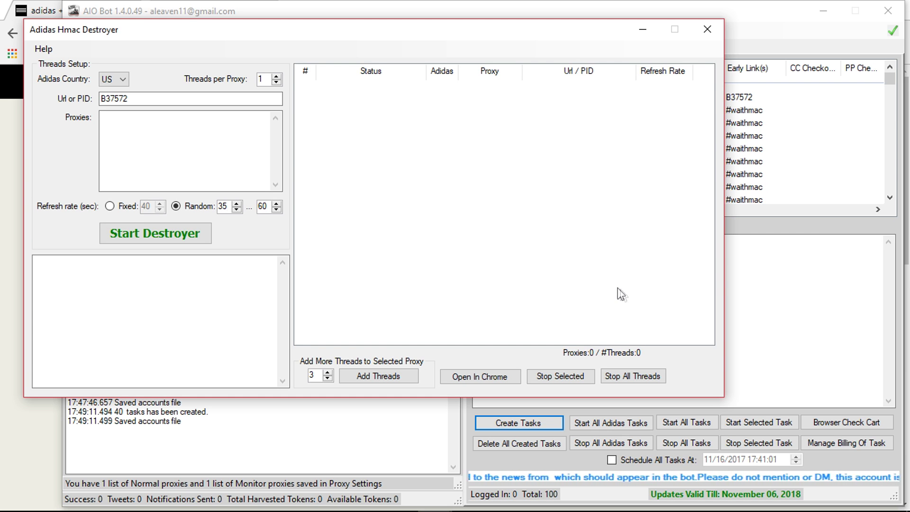
{"action": "left_click", "coordinate": [151, 133]}
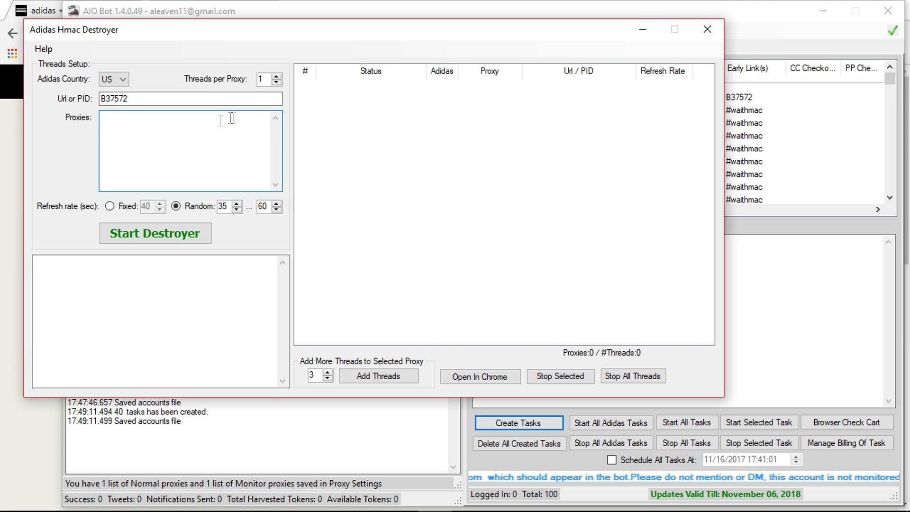
{"action": "type", "text": "gfhxdfghsdft"}
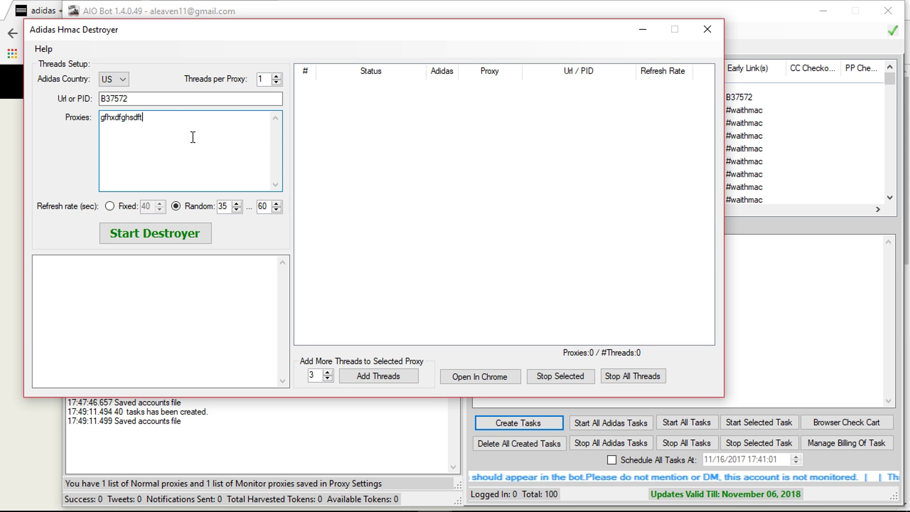
{"action": "double_click", "coordinate": [221, 123]}
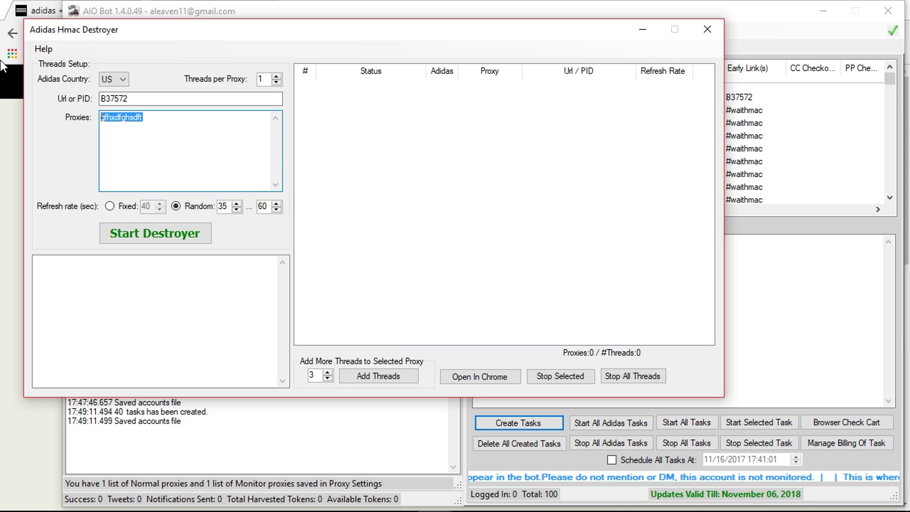
{"action": "key", "text": "BackSpace"}
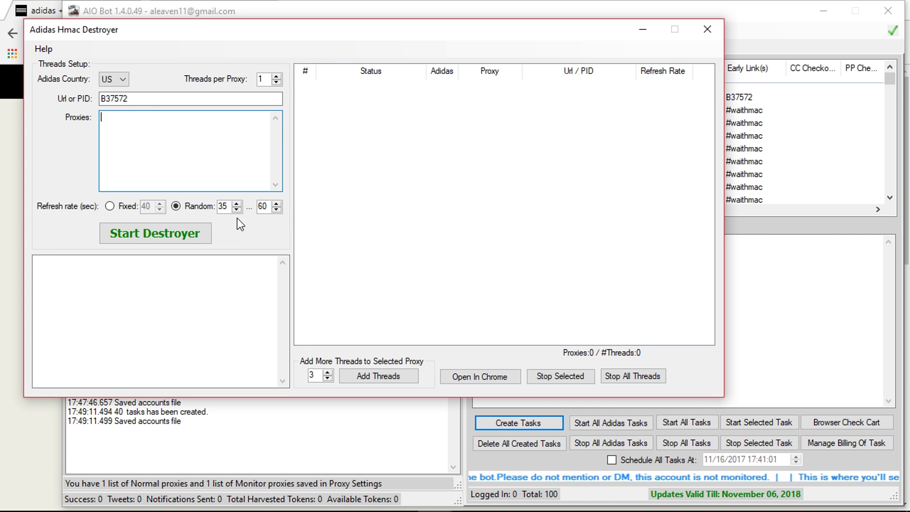
{"action": "left_click", "coordinate": [746, 11]}
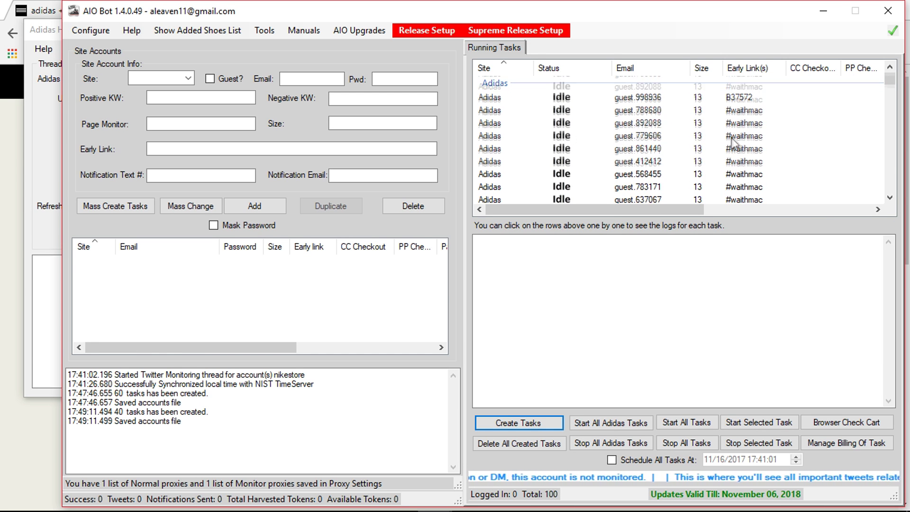
Review the Running Tasks list, then bring the adidas Yeezy page back in front.
{"action": "scroll", "coordinate": [737, 140], "scroll_direction": "down", "scroll_amount": 10}
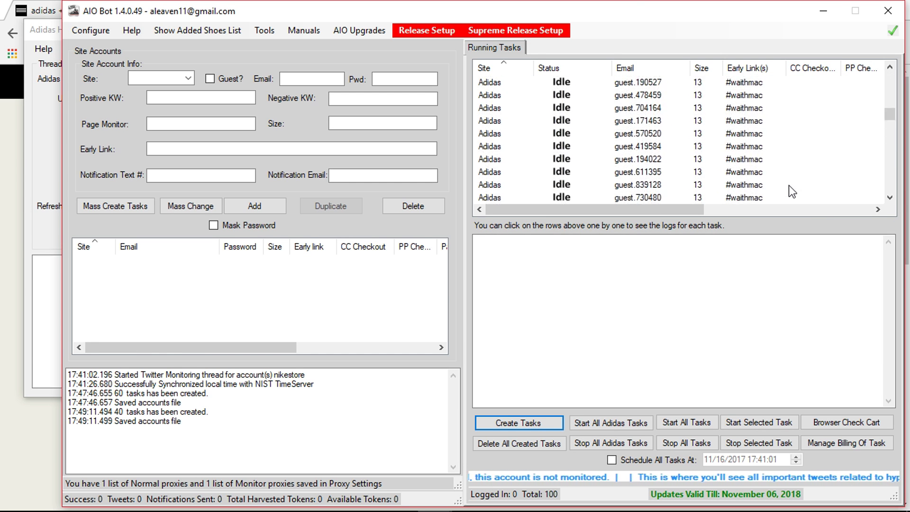
{"action": "scroll", "coordinate": [789, 186], "scroll_direction": "up", "scroll_amount": 5}
{"action": "scroll", "coordinate": [788, 186], "scroll_direction": "up", "scroll_amount": 3}
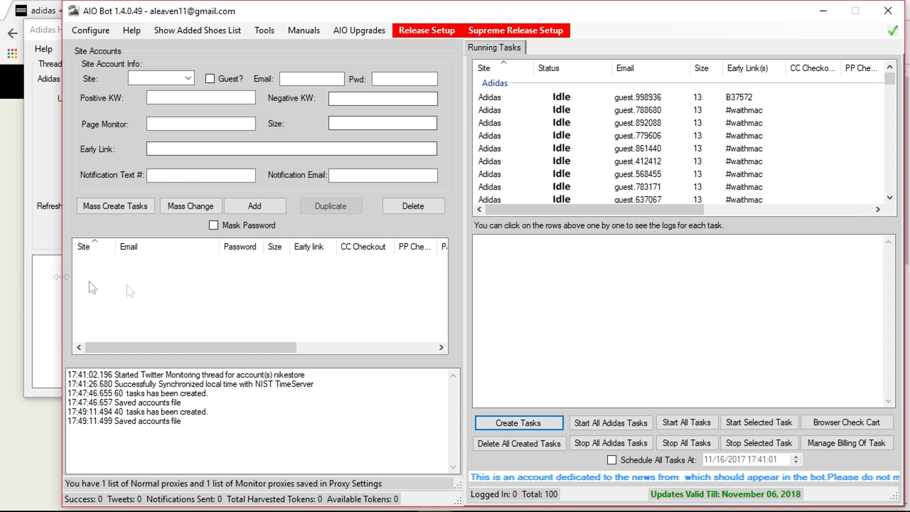
{"action": "left_click", "coordinate": [11, 238]}
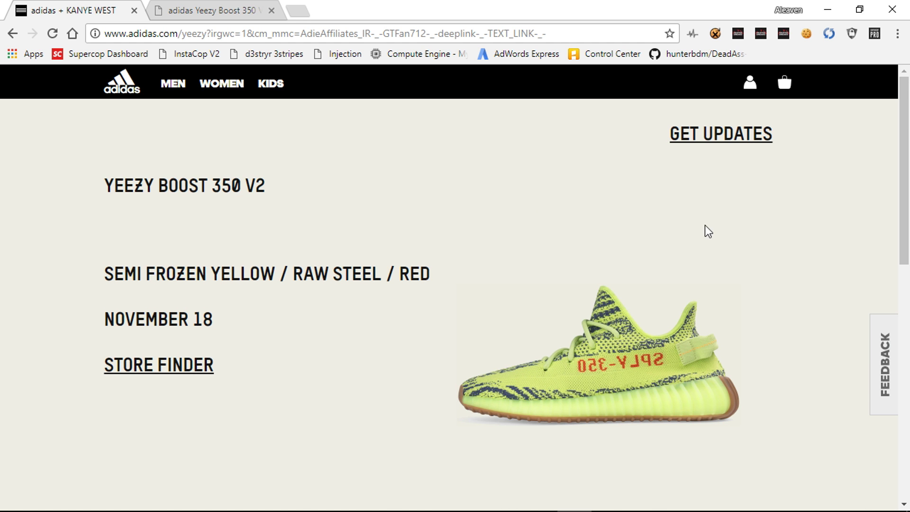
Bring the AIO Bot main window back in front of the Yeezy page.
{"action": "mouse_move", "coordinate": [512, 510]}
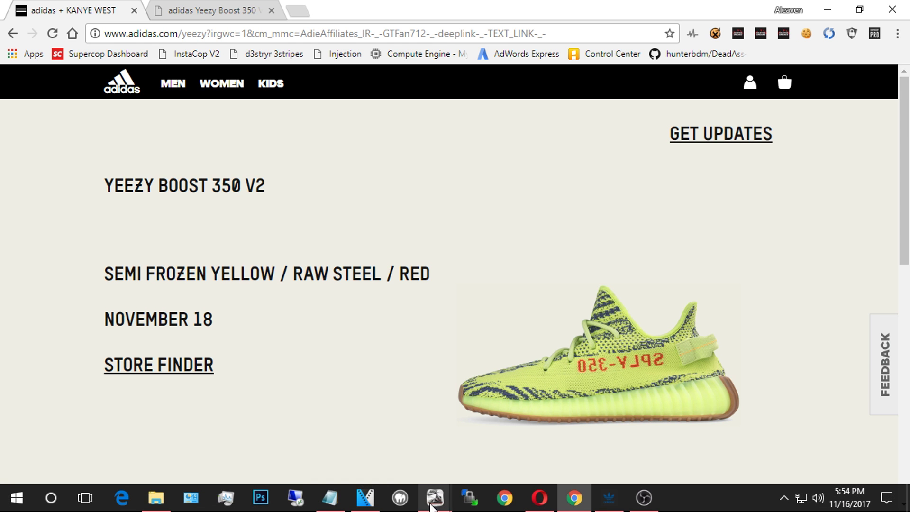
{"action": "mouse_move", "coordinate": [435, 498]}
{"action": "left_click", "coordinate": [412, 453]}
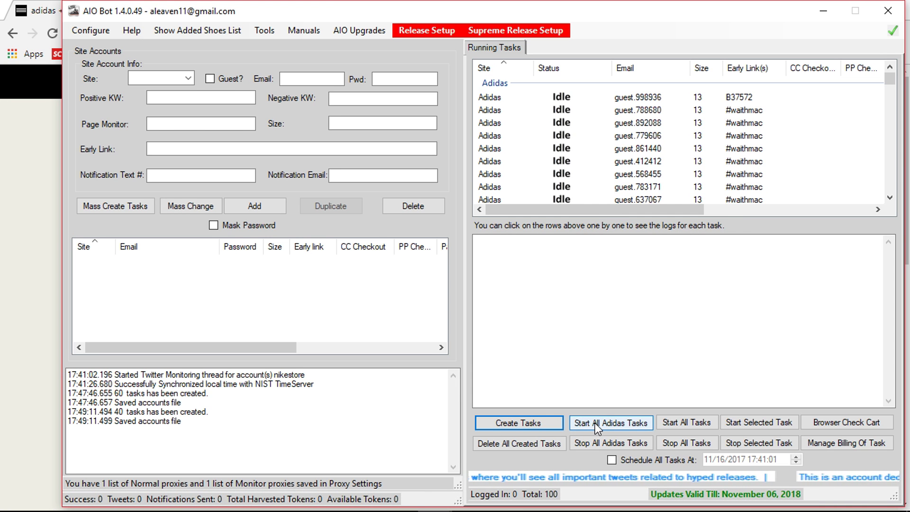
Minimize the Hmac Destroyer and show the captcha solver site choices, including Adidas.
{"action": "mouse_move", "coordinate": [503, 509]}
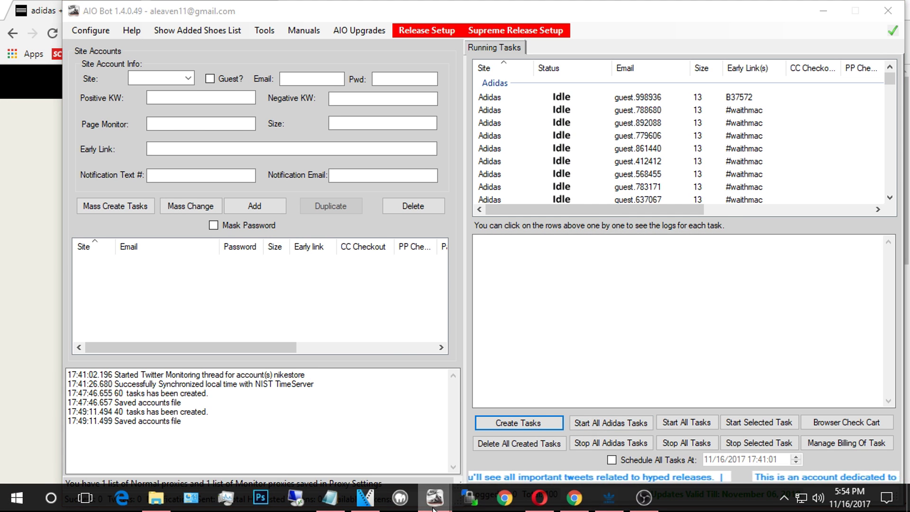
{"action": "mouse_move", "coordinate": [435, 498]}
{"action": "left_click", "coordinate": [490, 458]}
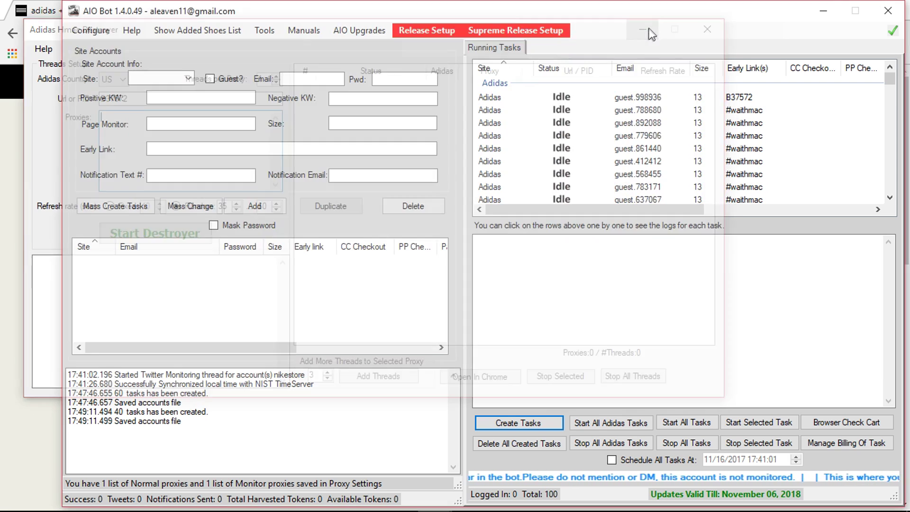
{"action": "left_click", "coordinate": [648, 28]}
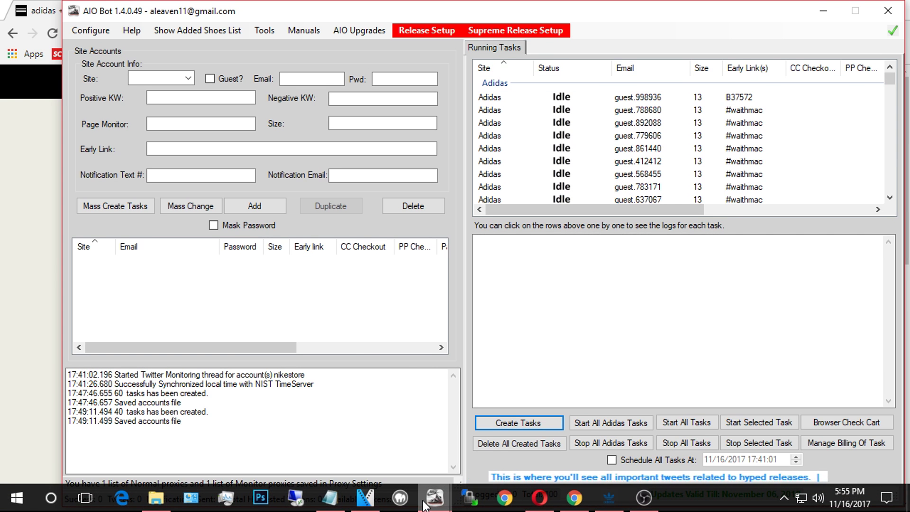
{"action": "mouse_move", "coordinate": [435, 497]}
{"action": "left_click", "coordinate": [486, 422]}
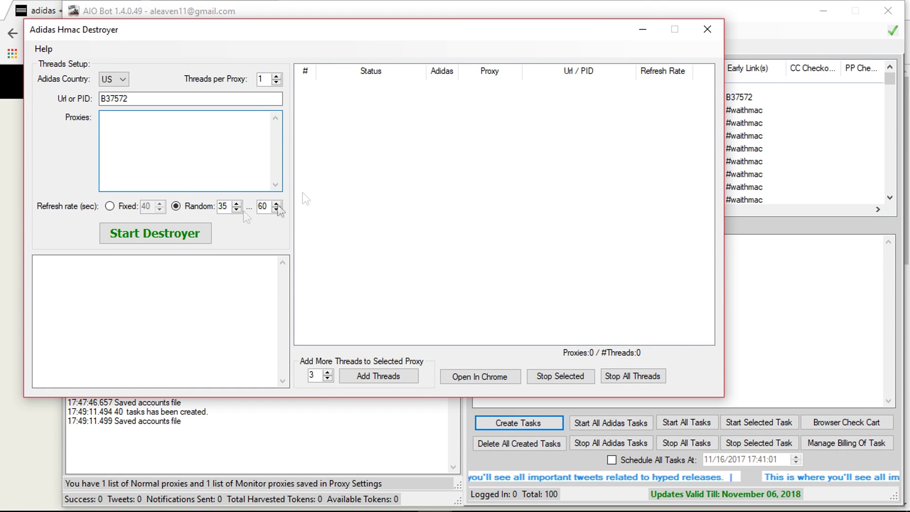
{"action": "left_click", "coordinate": [648, 30]}
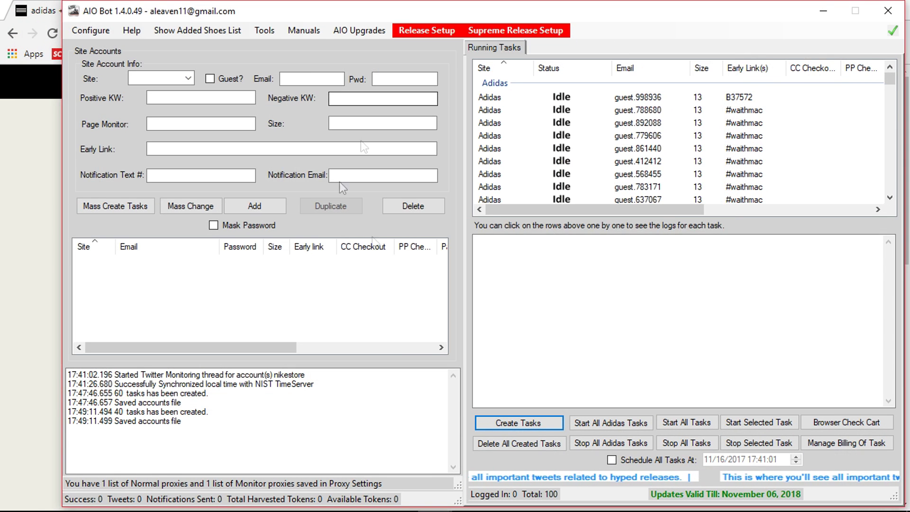
{"action": "left_click", "coordinate": [274, 35]}
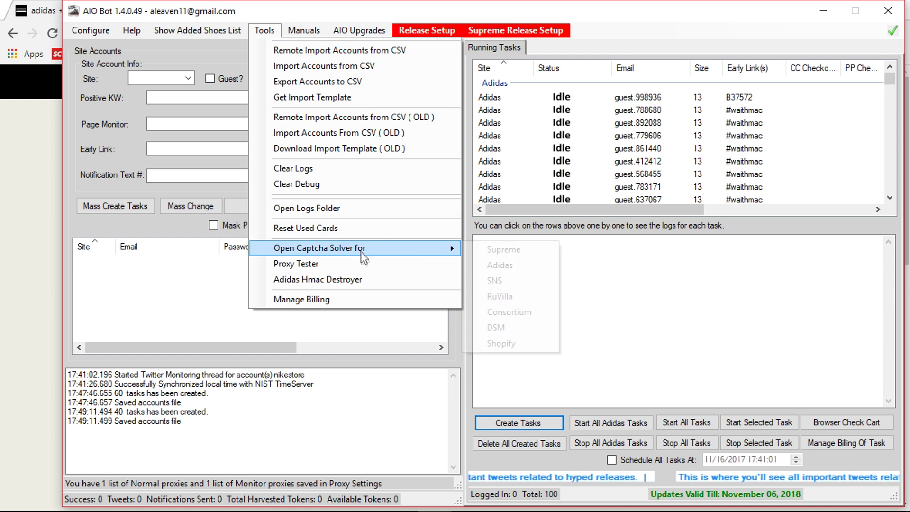
Launch the Adidas captcha solver, then put its window away to return to the task list.
{"action": "left_click", "coordinate": [512, 263]}
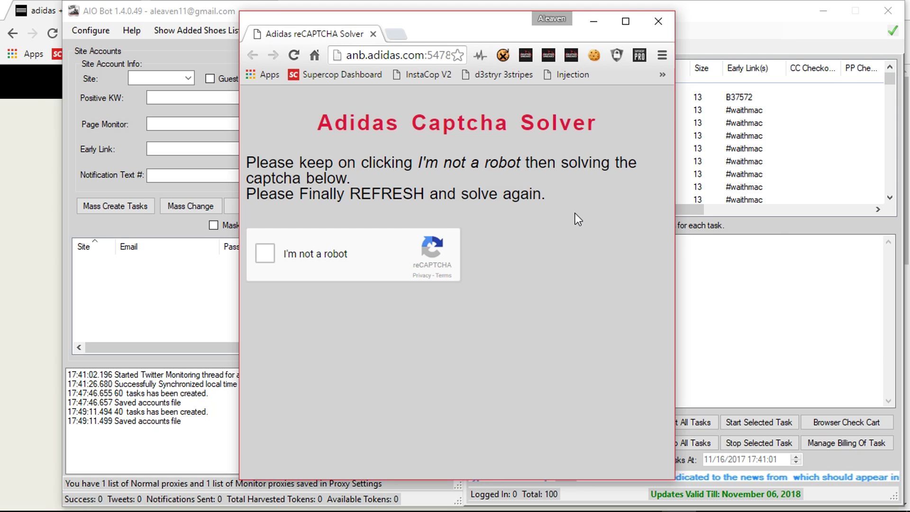
{"action": "left_click", "coordinate": [777, 231]}
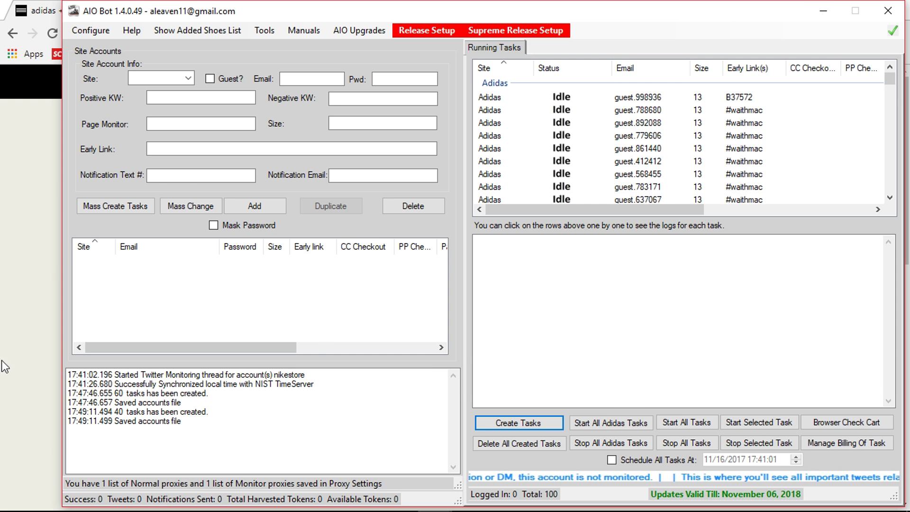
Bring Chrome's adidas Yeezy Boost 350 V2 Semi Frozen Yellow release page (November 18) to the front.
{"action": "left_click", "coordinate": [38, 348]}
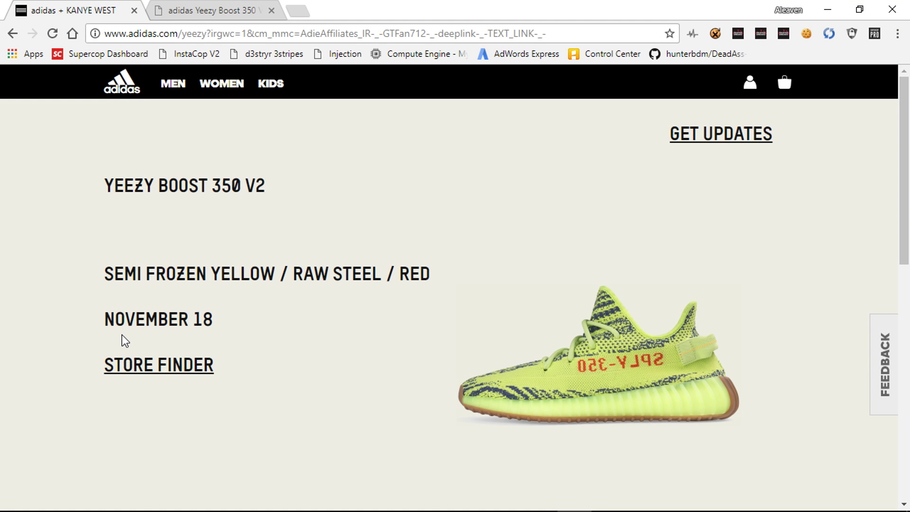